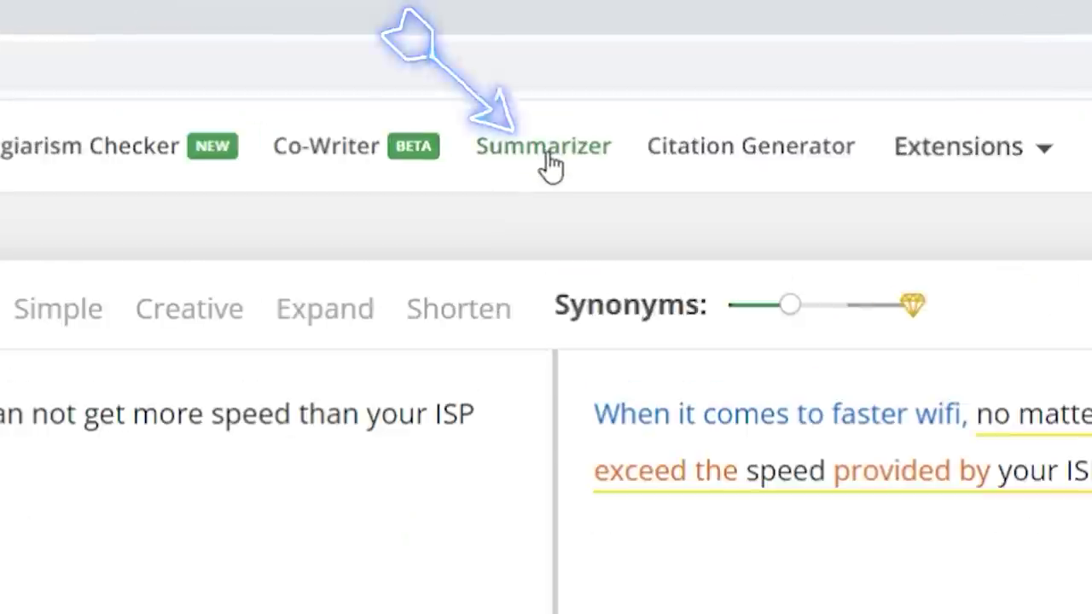
- Switch QuillBot to the Summarizer to get a paragraph summary of the Julia press release
{"action": "left_click", "coordinate": [526, 116]}
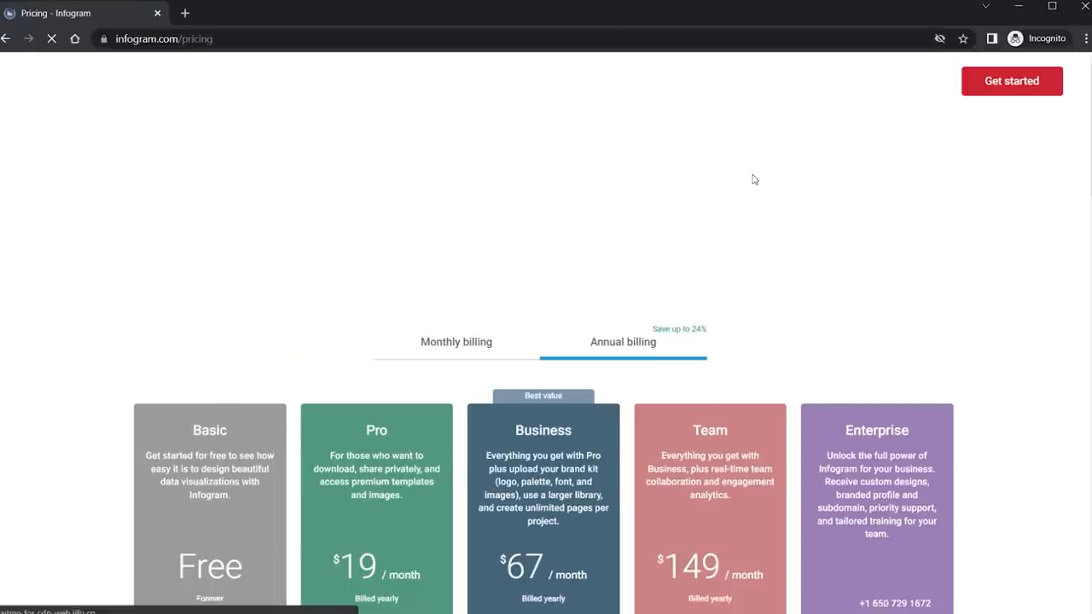
{"action": "scroll", "coordinate": [750, 178], "scroll_direction": "down", "scroll_amount": 3}
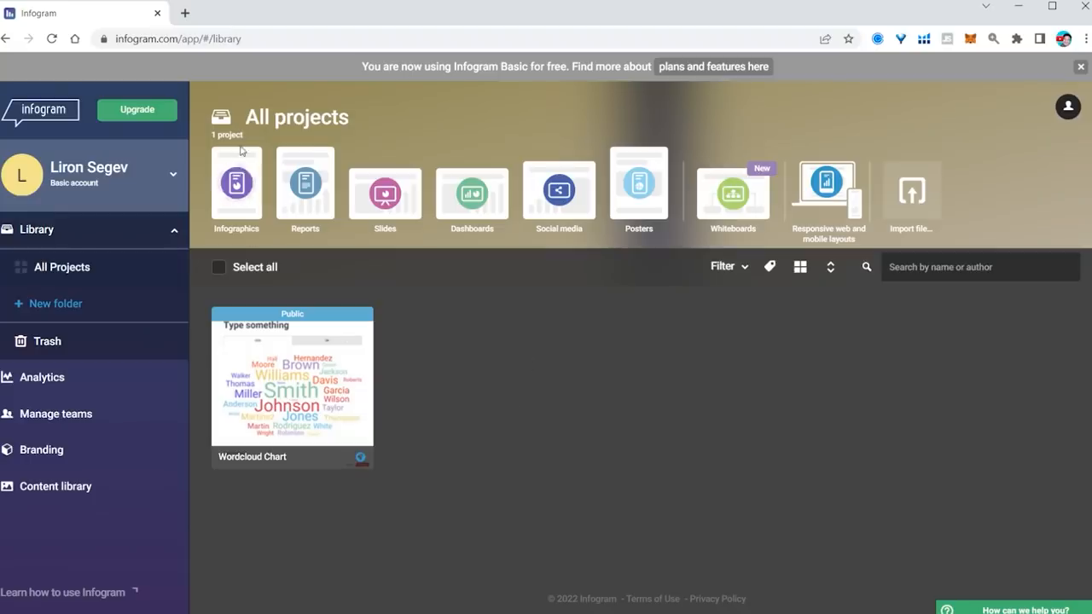
- Browse the template library and preview the Neon Maps geographic infographic
{"action": "left_click", "coordinate": [243, 180]}
{"action": "mouse_move", "coordinate": [775, 314]}
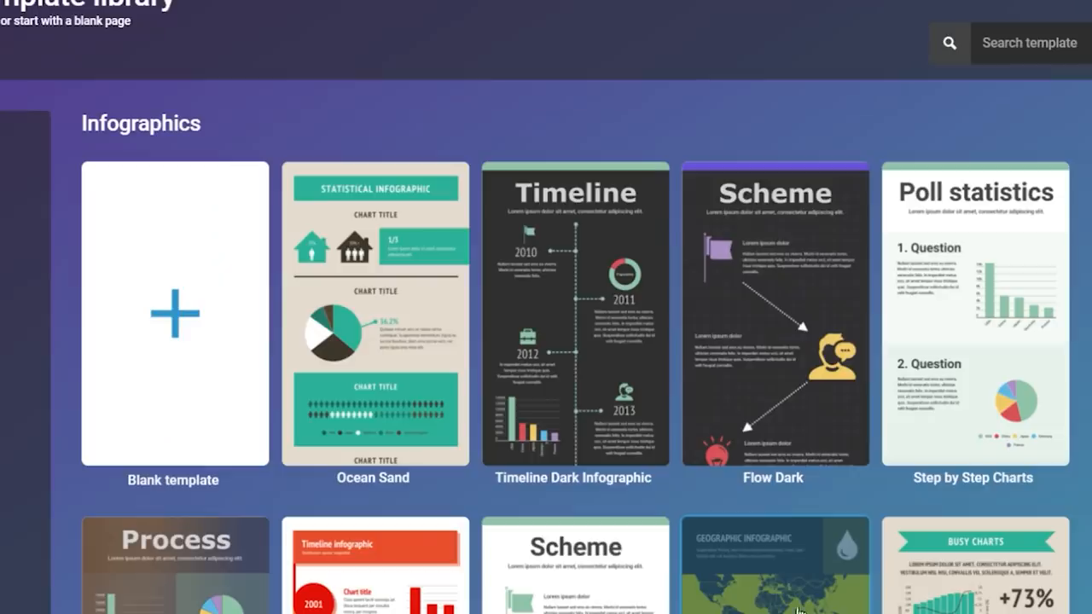
{"action": "left_click", "coordinate": [776, 588]}
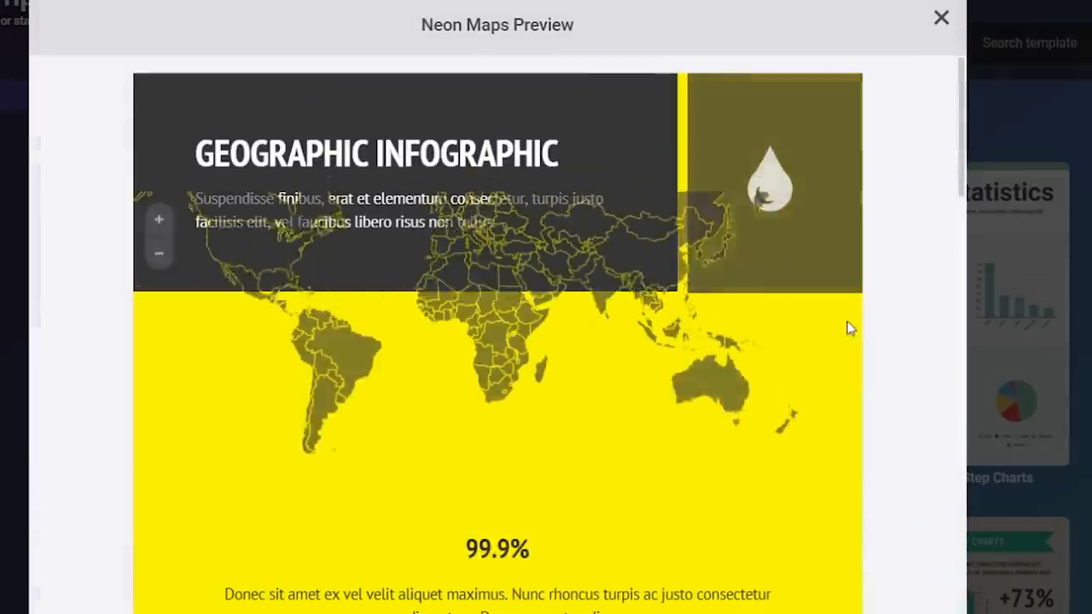
{"action": "scroll", "coordinate": [828, 344], "scroll_direction": "down", "scroll_amount": 2}
{"action": "scroll", "coordinate": [828, 344], "scroll_direction": "down", "scroll_amount": 3}
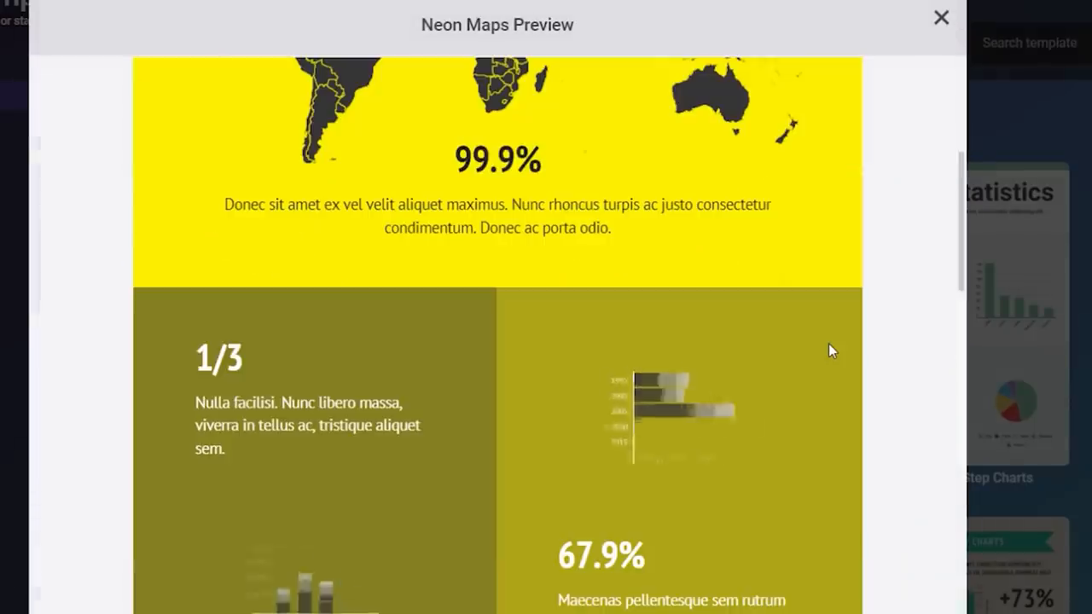
{"action": "scroll", "coordinate": [828, 344], "scroll_direction": "down", "scroll_amount": 2}
{"action": "scroll", "coordinate": [828, 344], "scroll_direction": "down", "scroll_amount": 4}
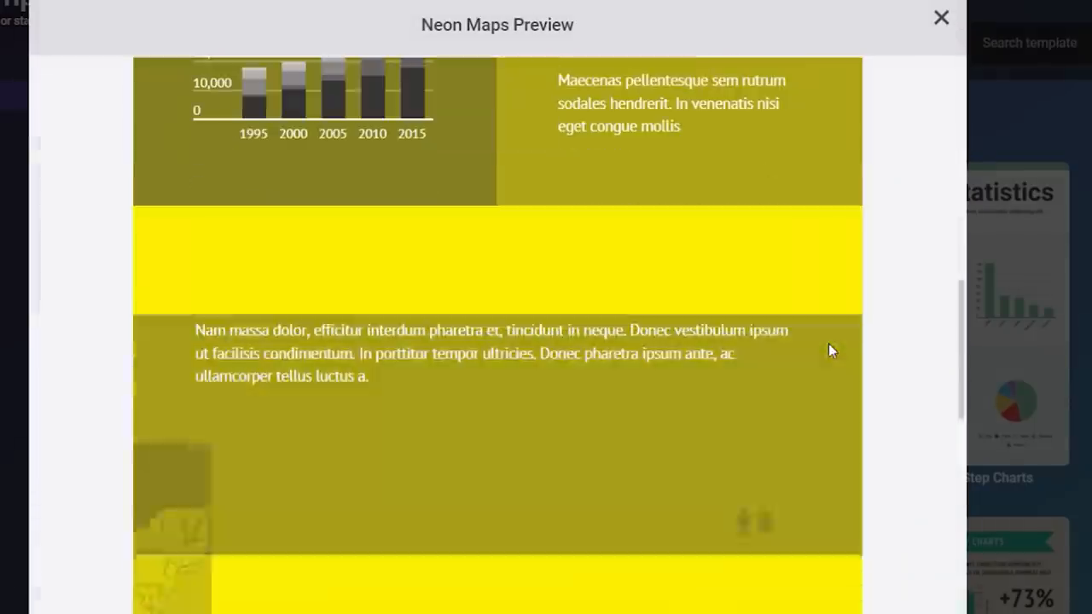
{"action": "scroll", "coordinate": [828, 343], "scroll_direction": "down", "scroll_amount": 2}
{"action": "scroll", "coordinate": [839, 346], "scroll_direction": "down", "scroll_amount": 3}
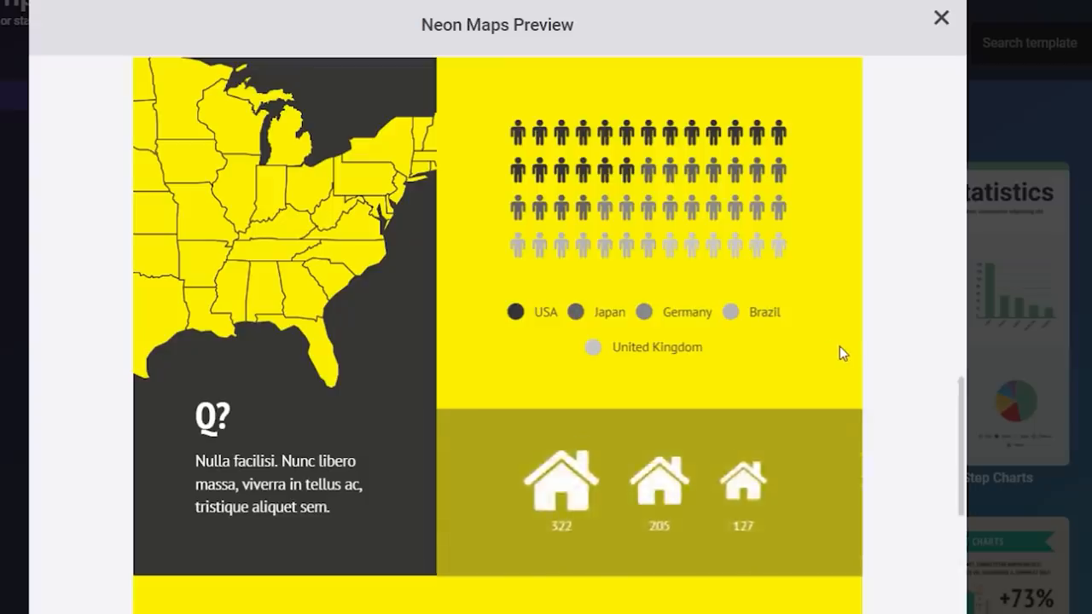
{"action": "scroll", "coordinate": [840, 346], "scroll_direction": "down", "scroll_amount": 5}
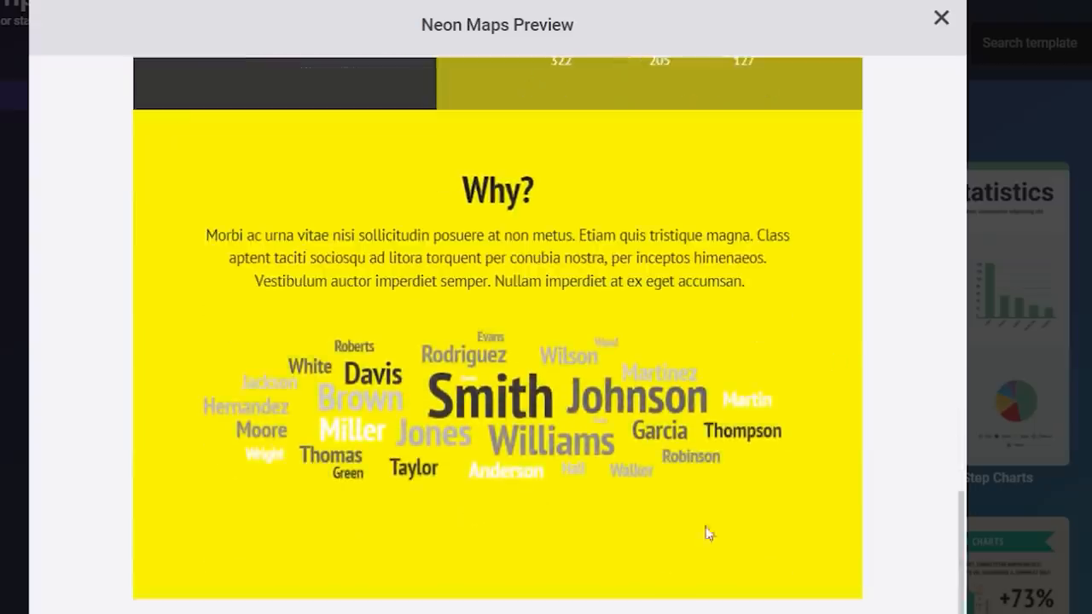
{"action": "left_click", "coordinate": [111, 284]}
- View the Social media posts, Email headers and Virtual backgrounds template categories
{"action": "left_click", "coordinate": [94, 372]}
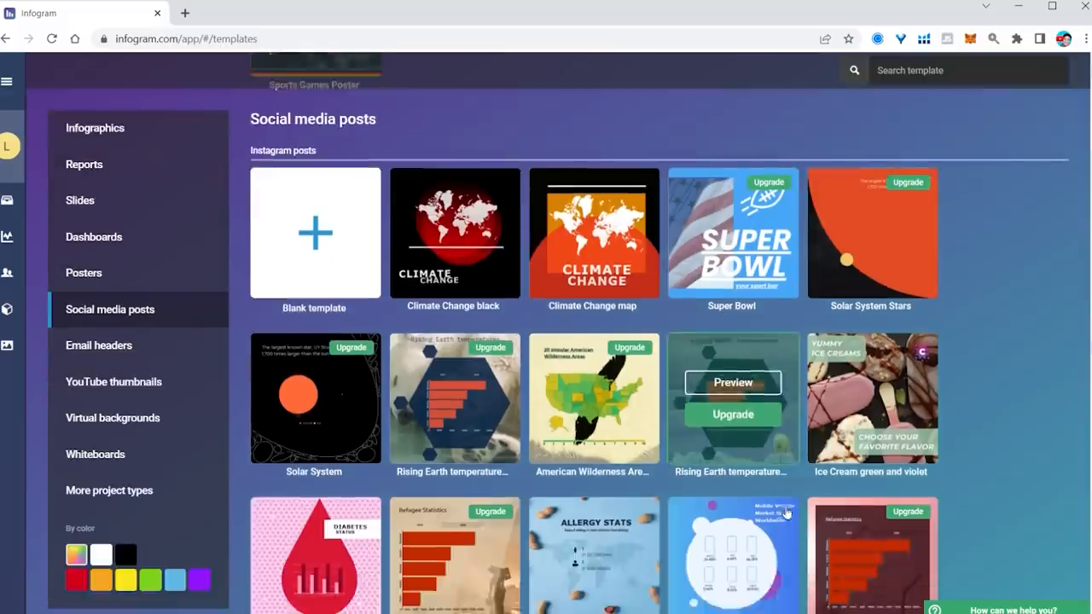
{"action": "scroll", "coordinate": [731, 427], "scroll_direction": "down", "scroll_amount": 5}
{"action": "left_click", "coordinate": [120, 350]}
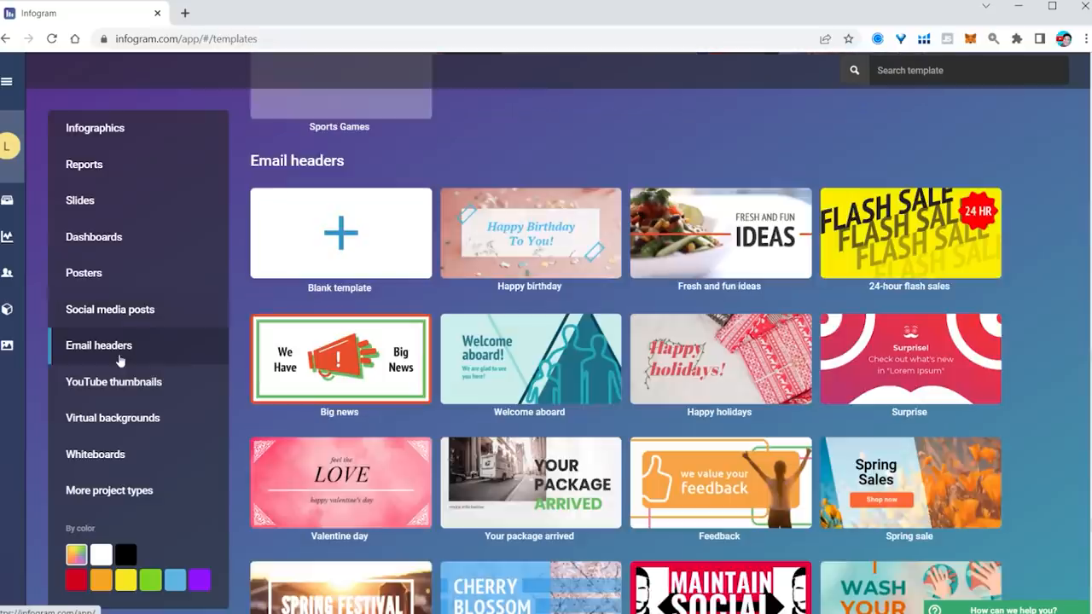
{"action": "left_click", "coordinate": [121, 419]}
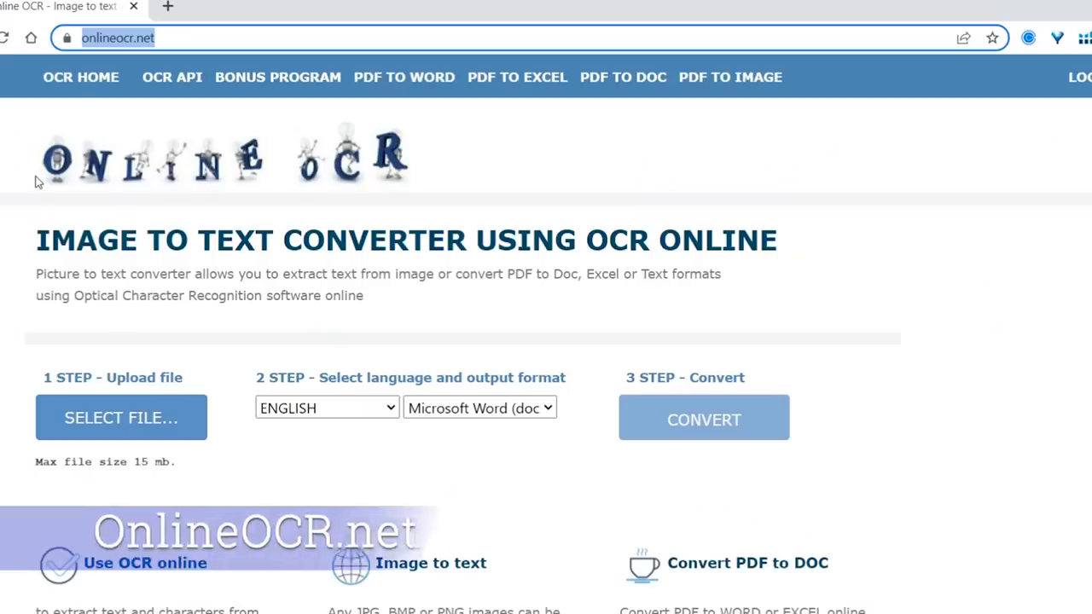
- Choose the CookingPal Julia Release - FINAL.pdf for English OCR to a Word document
{"action": "left_click", "coordinate": [753, 293]}
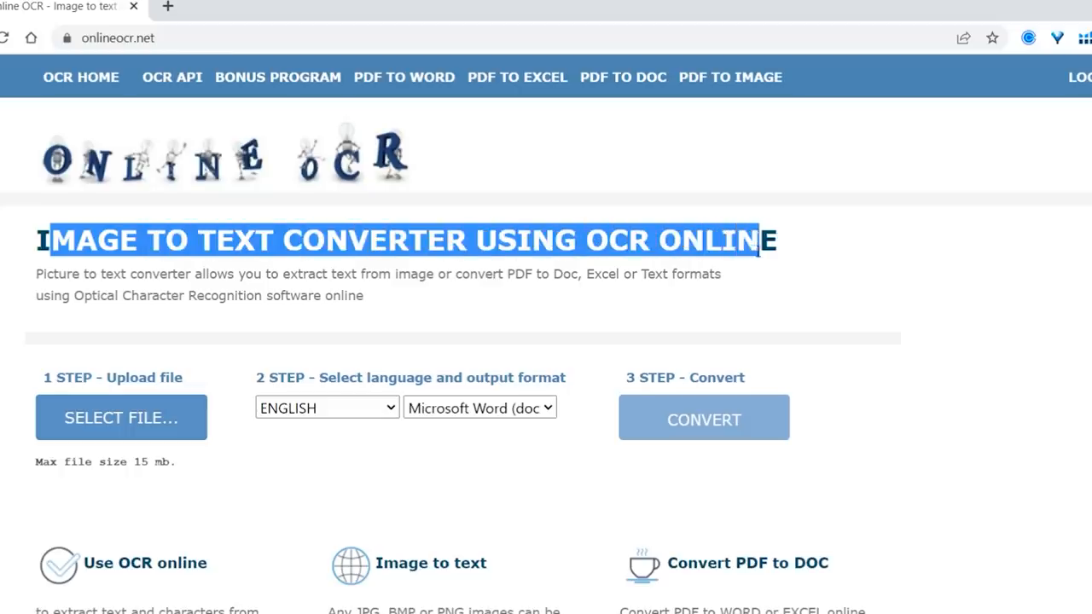
{"action": "left_click", "coordinate": [452, 291]}
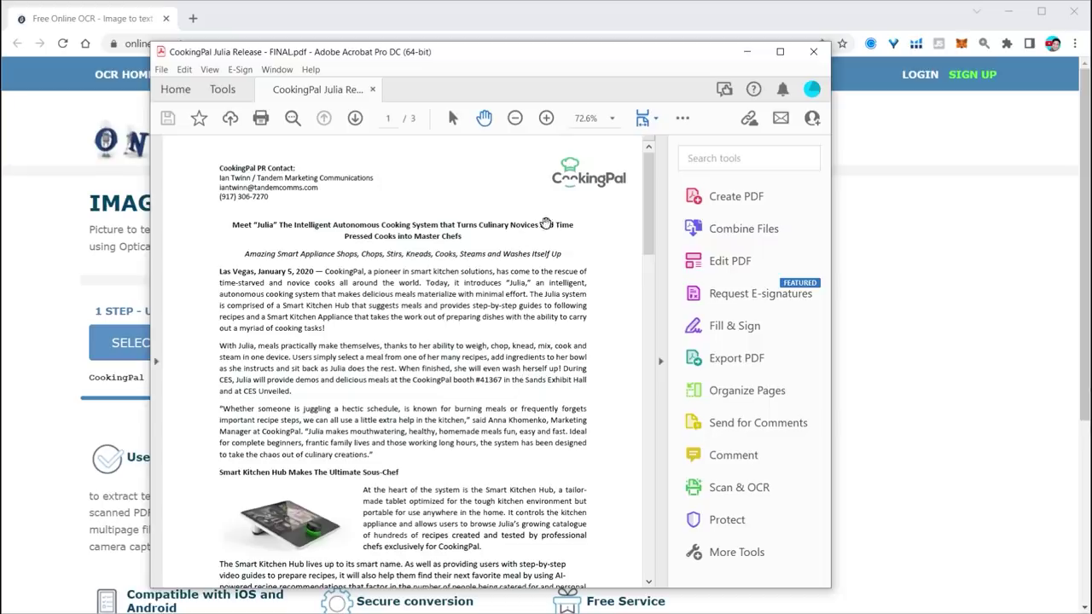
{"action": "scroll", "coordinate": [546, 224], "scroll_direction": "down", "scroll_amount": 5}
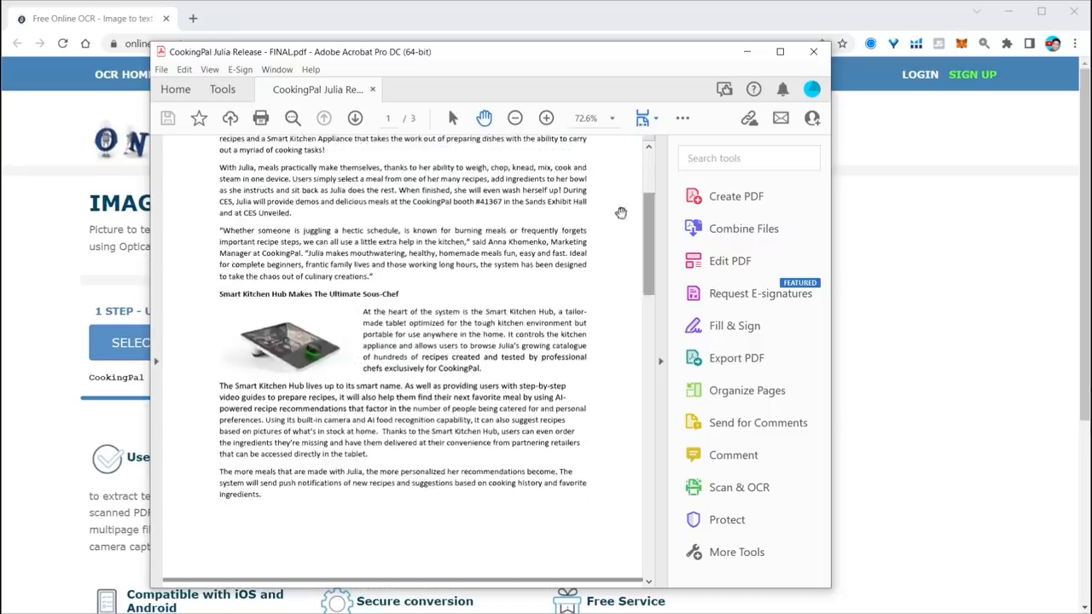
{"action": "scroll", "coordinate": [474, 425], "scroll_direction": "up", "scroll_amount": 5}
{"action": "scroll", "coordinate": [473, 425], "scroll_direction": "down", "scroll_amount": 3}
{"action": "scroll", "coordinate": [474, 425], "scroll_direction": "down", "scroll_amount": 2}
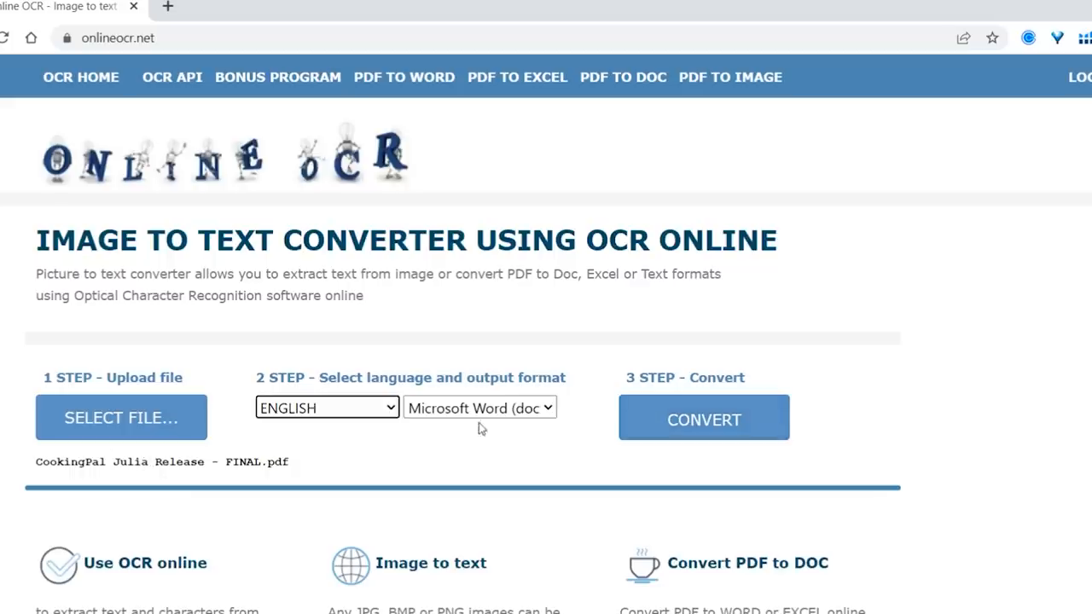
- Convert the PDF and select text in the resulting Word file to confirm it is editable
{"action": "left_click", "coordinate": [706, 431]}
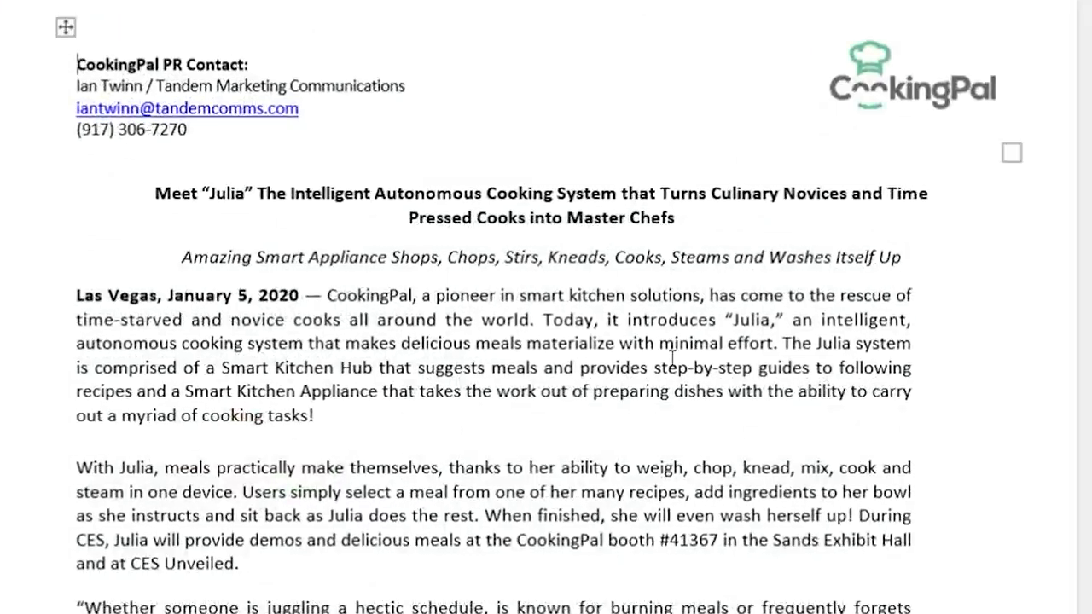
{"action": "left_click_drag", "start_coordinate": [550, 437], "coordinate": [375, 319]}
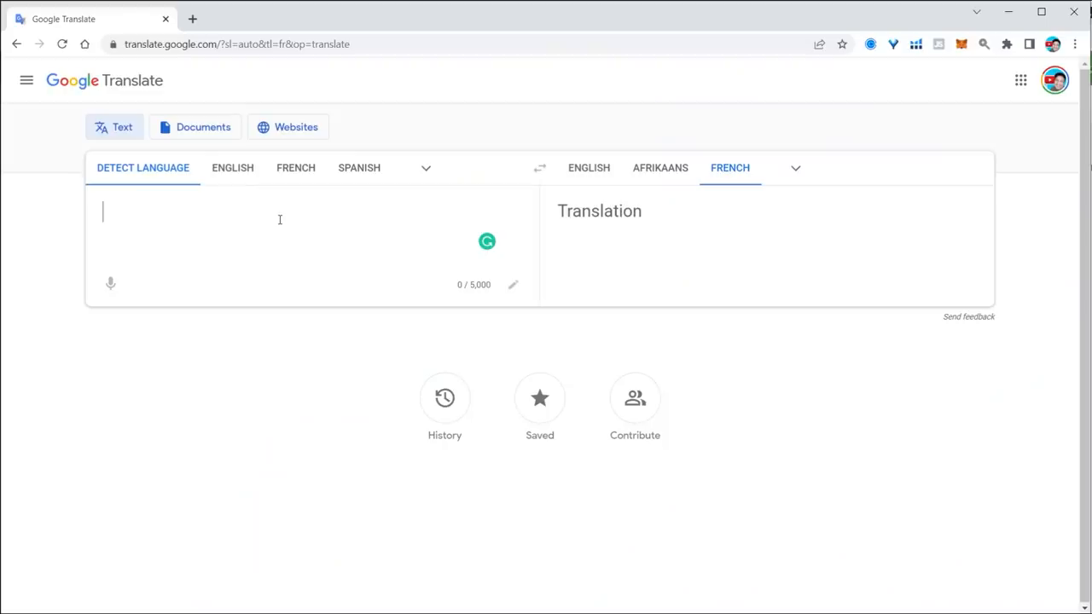
{"action": "type", "text": "good morning"}
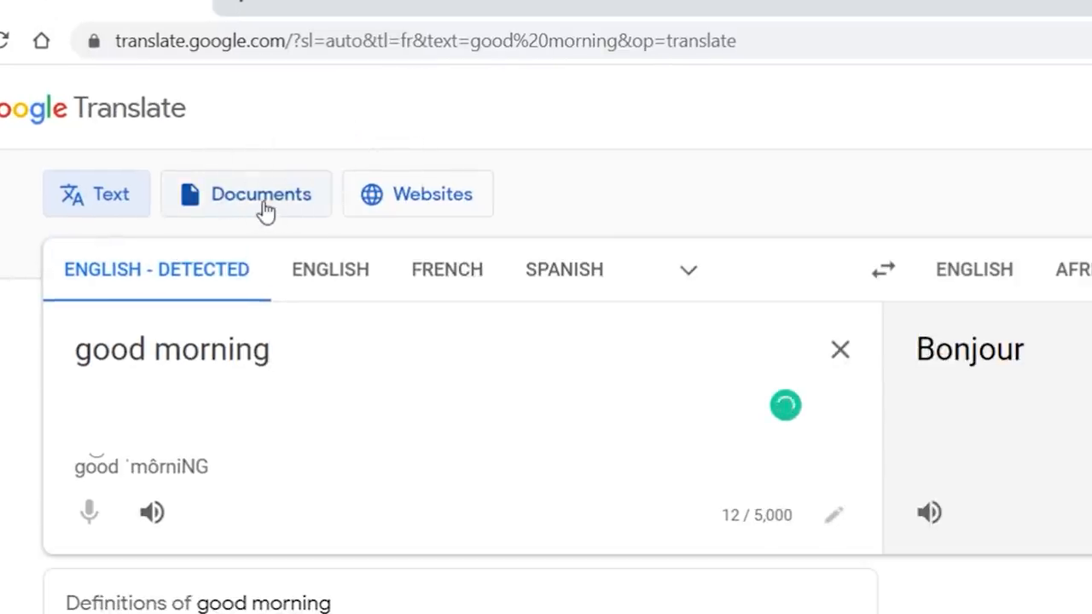
- Move to Documents translation to load the CookingPal Julia Release PDF
{"action": "left_click", "coordinate": [265, 205]}
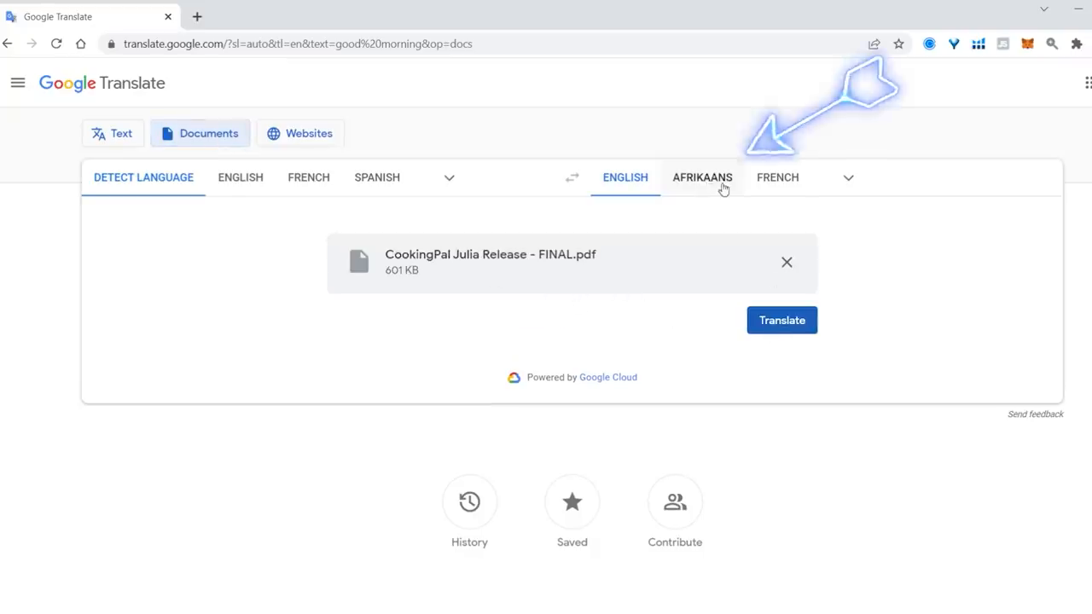
{"action": "left_click", "coordinate": [776, 186]}
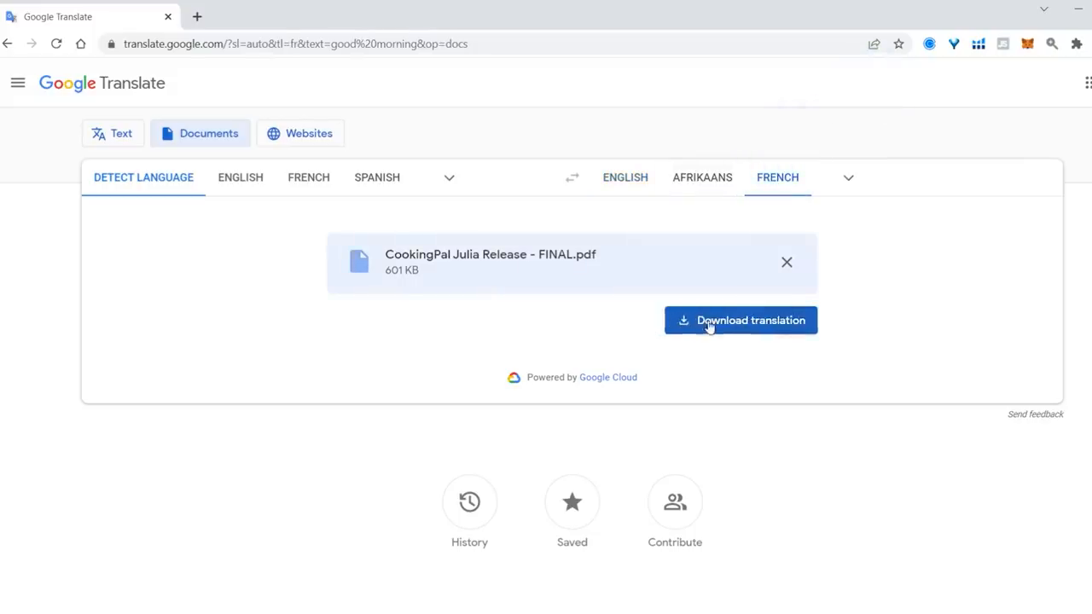
{"action": "left_click", "coordinate": [708, 321]}
{"action": "scroll", "coordinate": [741, 371], "scroll_direction": "down", "scroll_amount": 10}
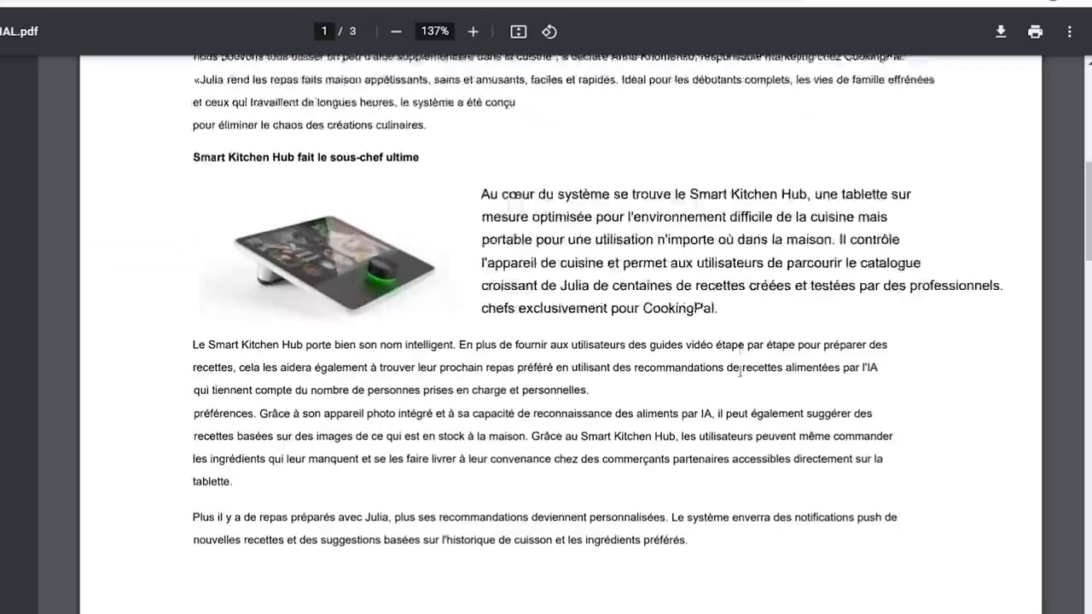
{"action": "scroll", "coordinate": [740, 371], "scroll_direction": "down", "scroll_amount": 3}
{"action": "scroll", "coordinate": [741, 370], "scroll_direction": "down", "scroll_amount": 3}
{"action": "scroll", "coordinate": [741, 370], "scroll_direction": "down", "scroll_amount": 1}
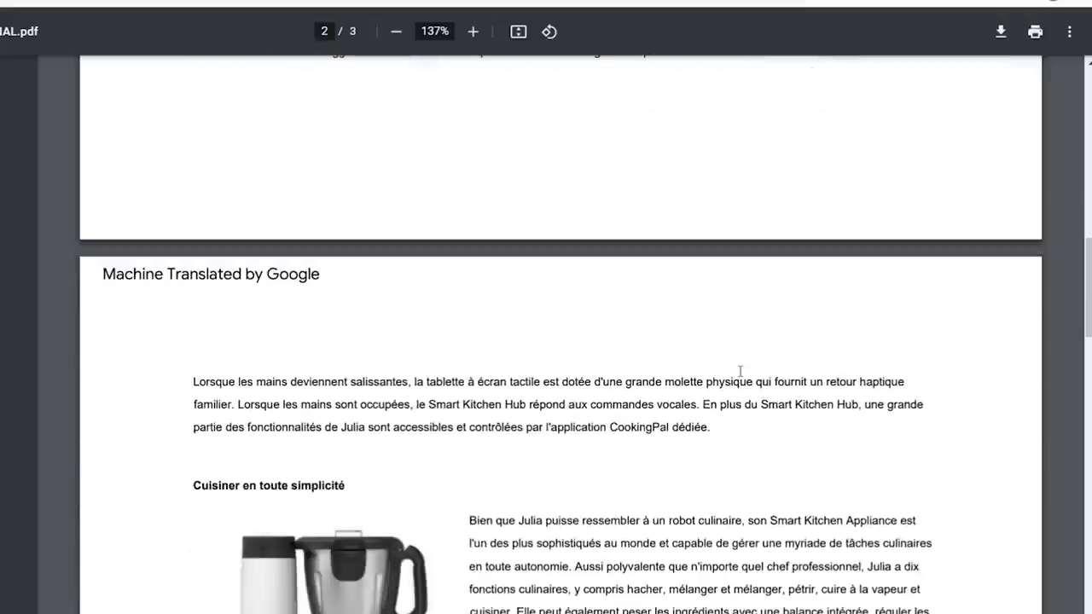
{"action": "scroll", "coordinate": [741, 370], "scroll_direction": "down", "scroll_amount": 2}
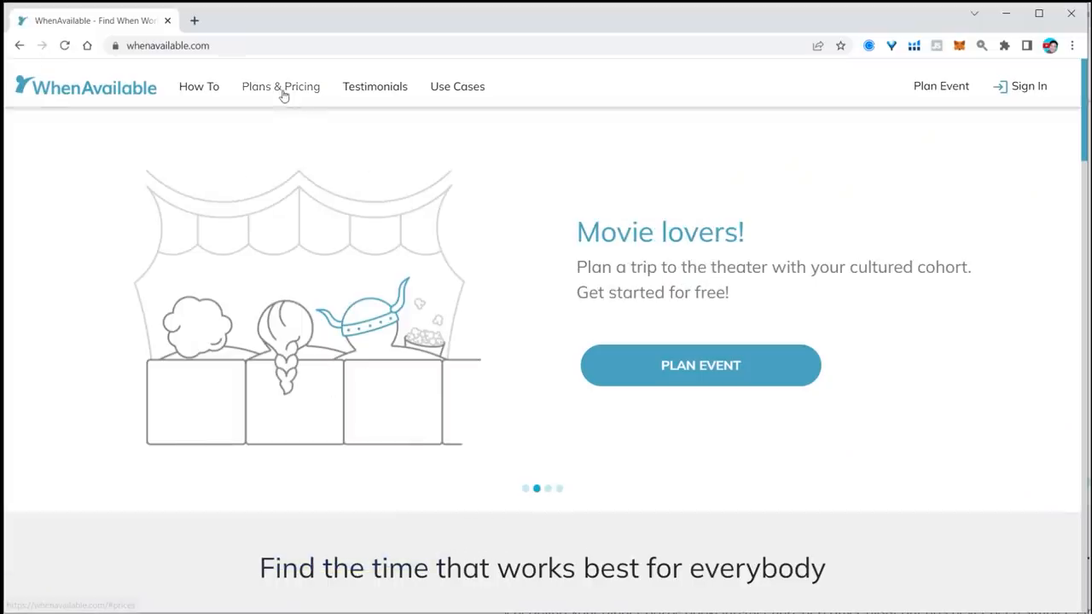
- Check WhenAvailable's pricing plans and start a free poll for 'Fam vacation'
{"action": "left_click", "coordinate": [284, 95]}
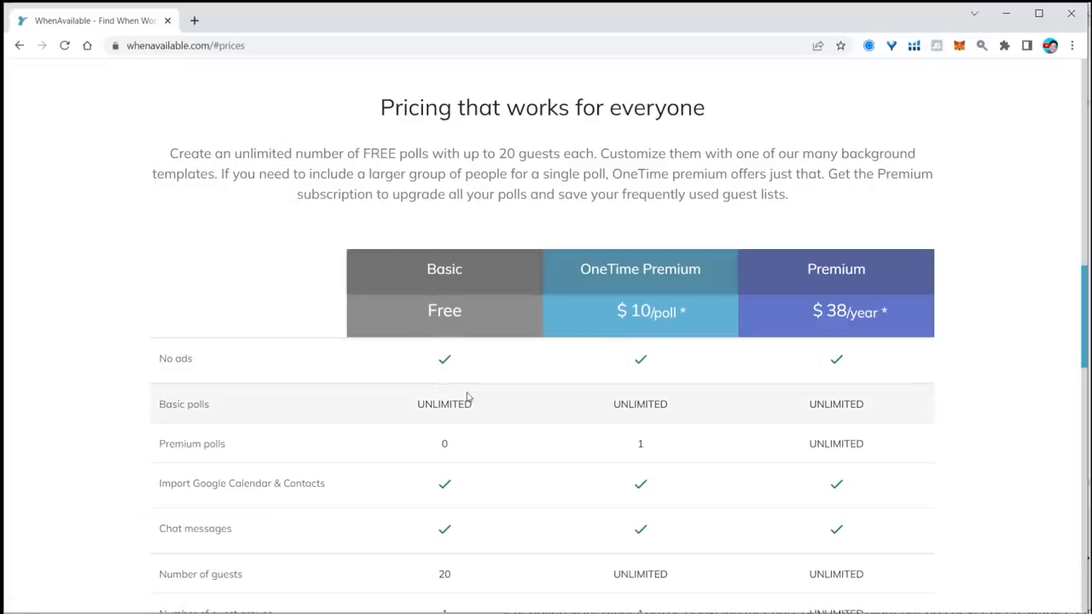
{"action": "scroll", "coordinate": [467, 398], "scroll_direction": "down", "scroll_amount": 5}
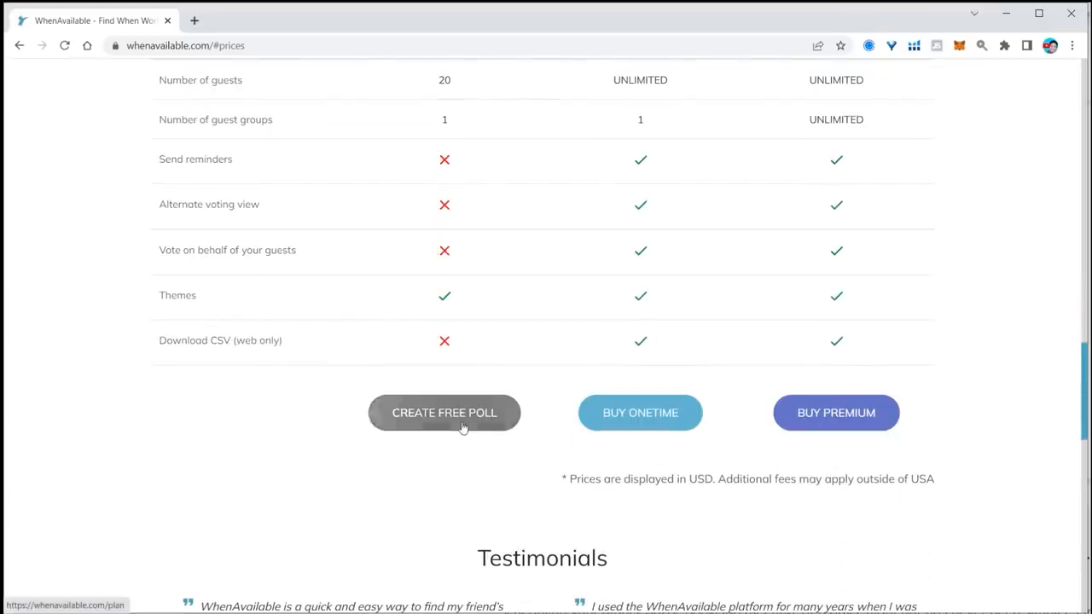
{"action": "left_click", "coordinate": [462, 427]}
{"action": "type", "text": "Fam vacation"}
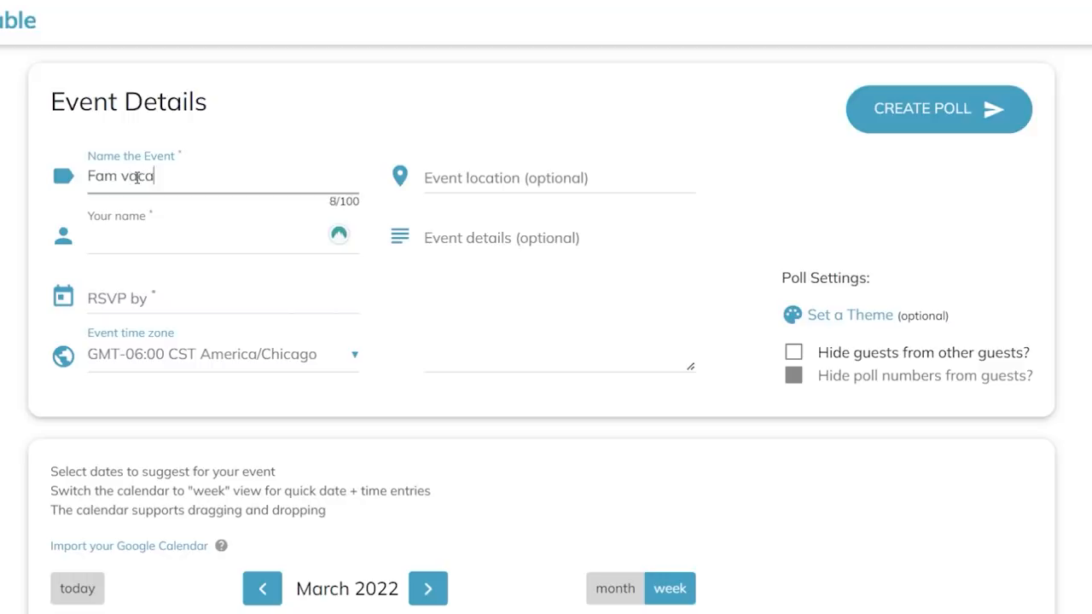
- Set the location to Hawaii, USA, the organiser's name, and the RSVP deadline to Mar 24
{"action": "left_click", "coordinate": [427, 177]}
{"action": "type", "text": "Hawaii"}
{"action": "left_click", "coordinate": [477, 210]}
{"action": "type", "text": "Liron"}
{"action": "left_click", "coordinate": [288, 299]}
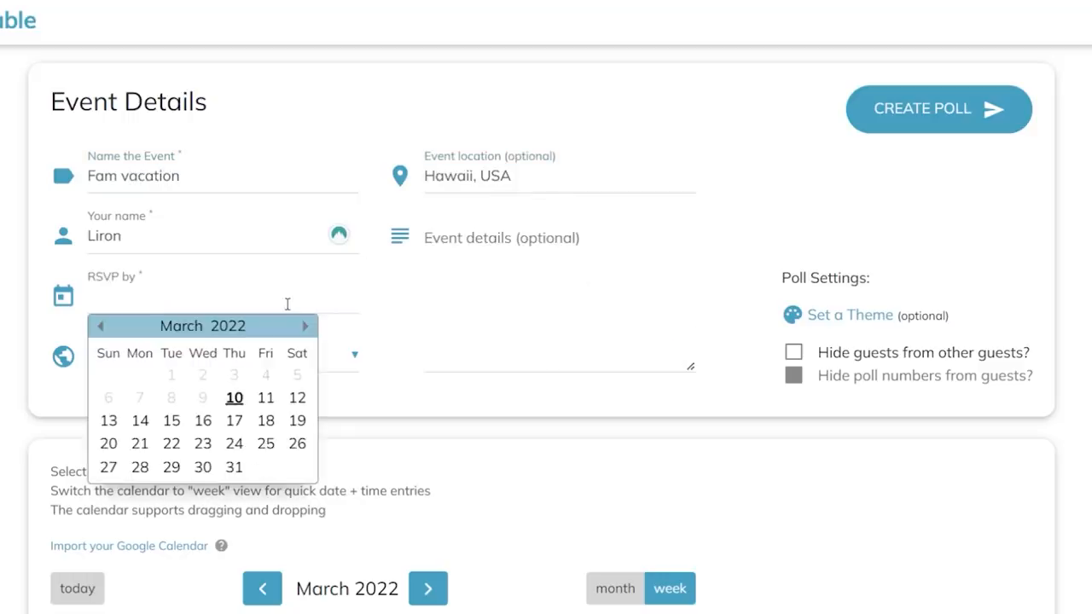
{"action": "left_click", "coordinate": [235, 443]}
{"action": "scroll", "coordinate": [239, 441], "scroll_direction": "down", "scroll_amount": 5}
{"action": "scroll", "coordinate": [458, 90], "scroll_direction": "down", "scroll_amount": 1}
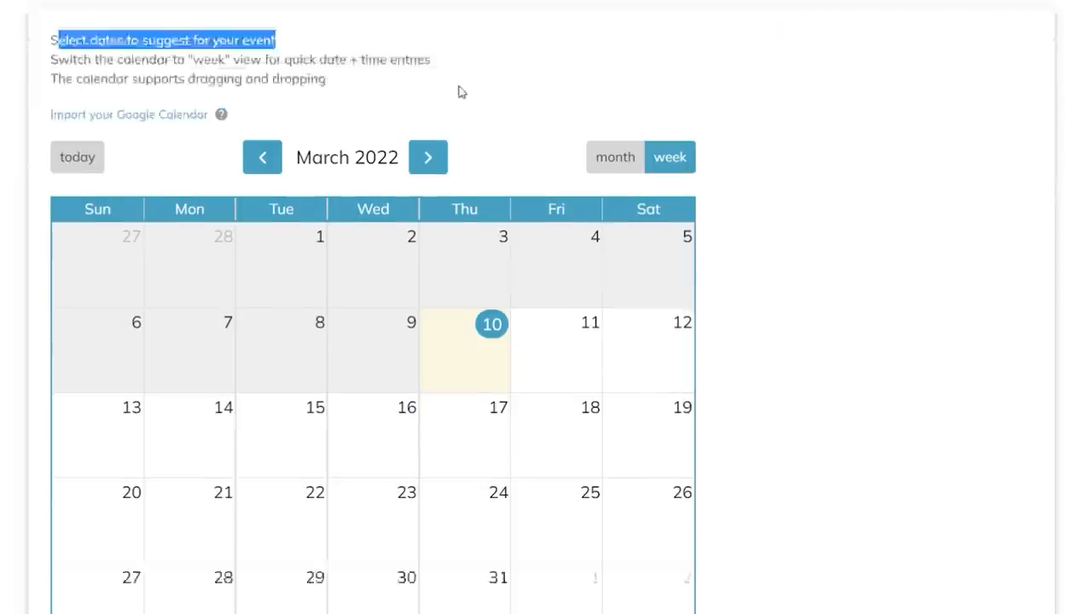
{"action": "scroll", "coordinate": [458, 90], "scroll_direction": "down", "scroll_amount": 2}
- Suggest May 29 through Jun 2, create the poll and select its shareable link
{"action": "left_click", "coordinate": [424, 36]}
{"action": "left_click_drag", "start_coordinate": [102, 478], "coordinate": [566, 478]}
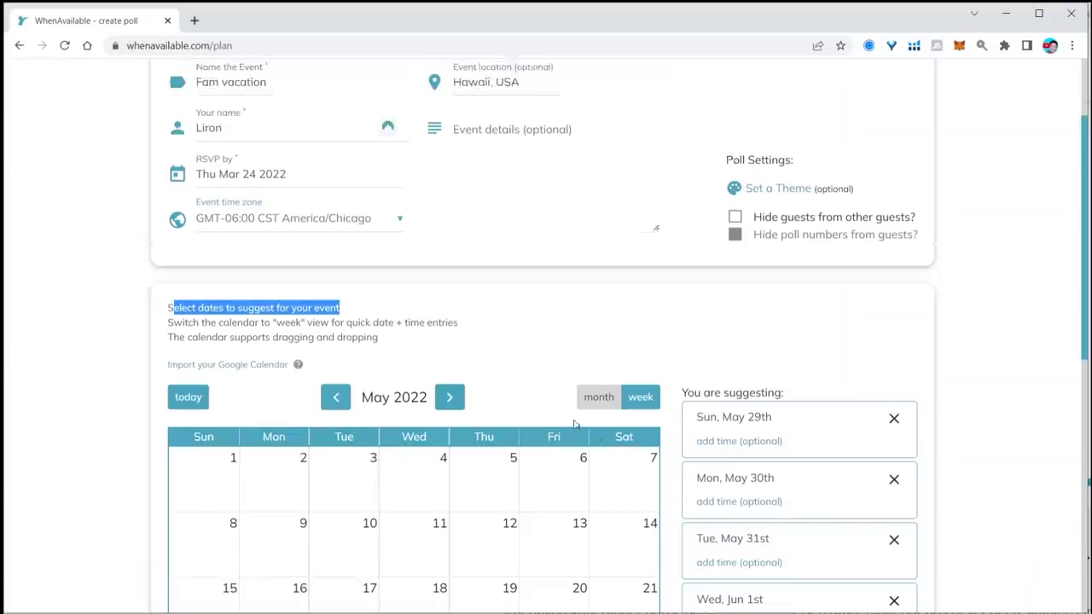
{"action": "scroll", "coordinate": [574, 424], "scroll_direction": "up", "scroll_amount": 2}
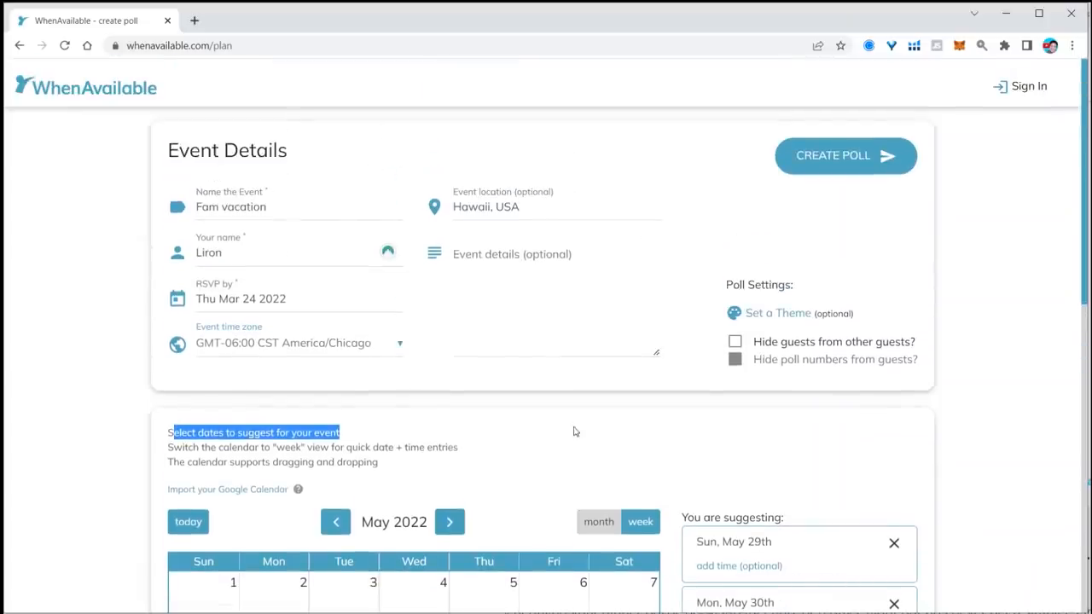
{"action": "left_click", "coordinate": [839, 170]}
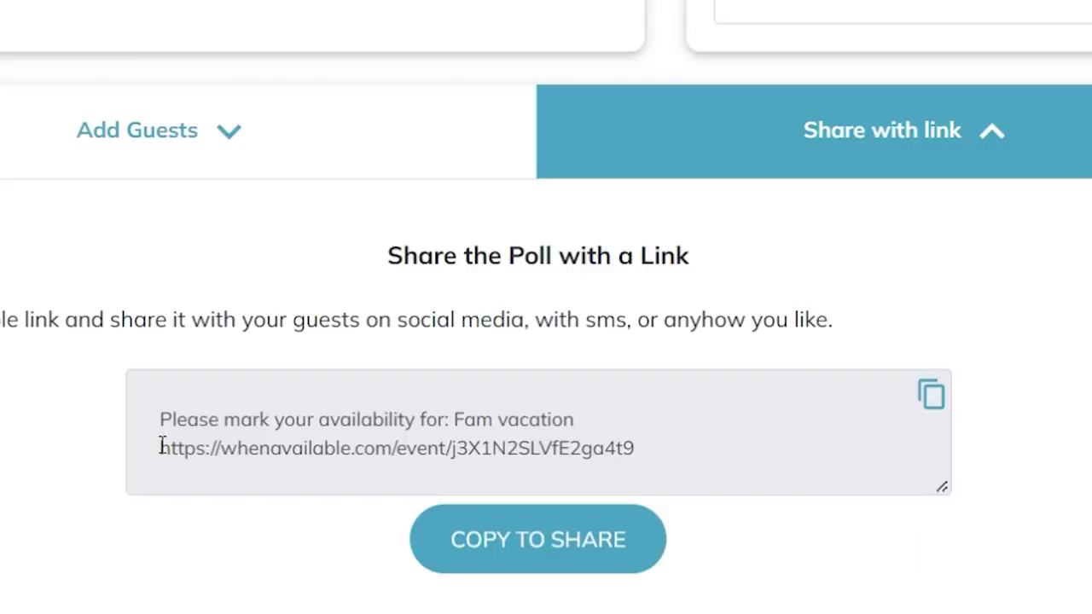
{"action": "left_click_drag", "start_coordinate": [162, 446], "coordinate": [775, 441]}
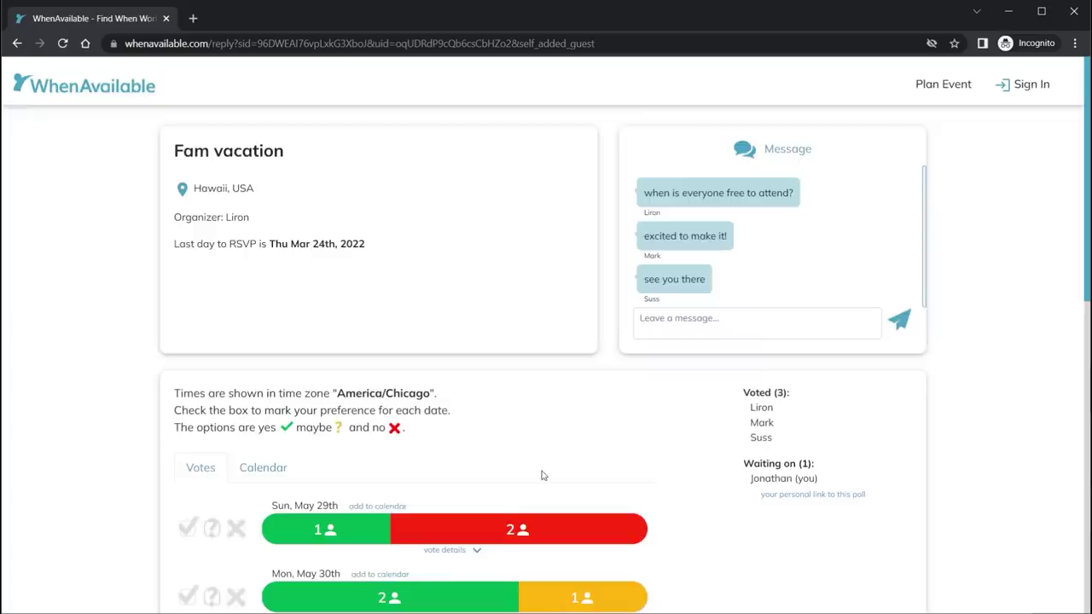
{"action": "scroll", "coordinate": [546, 473], "scroll_direction": "down", "scroll_amount": 3}
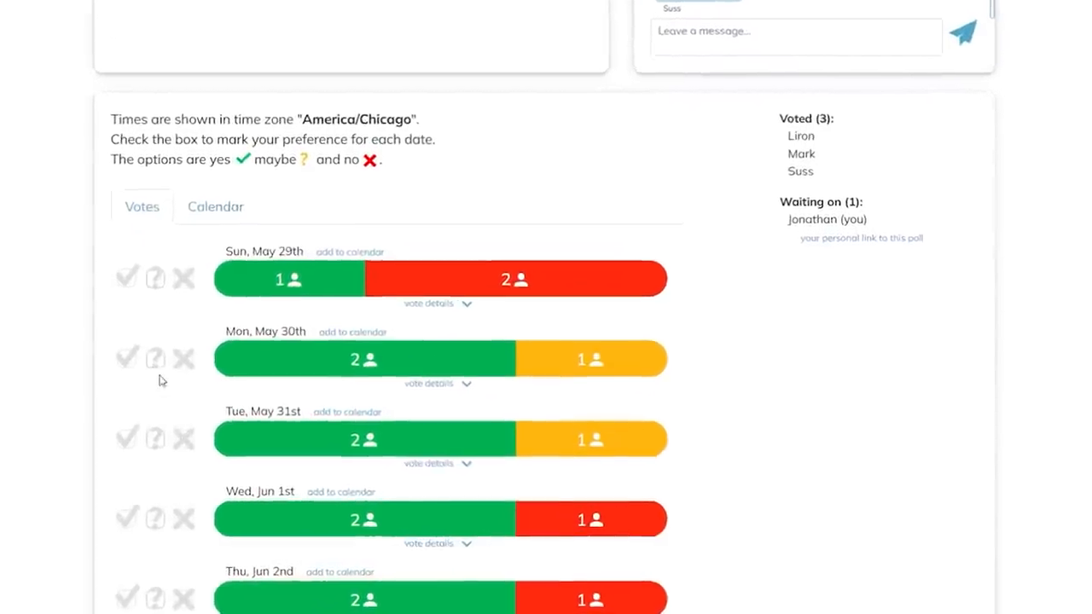
- Vote yes for May 30, maybe for Jun 2, and post 'gonna be fun' to the poll chat
{"action": "left_click", "coordinate": [178, 380]}
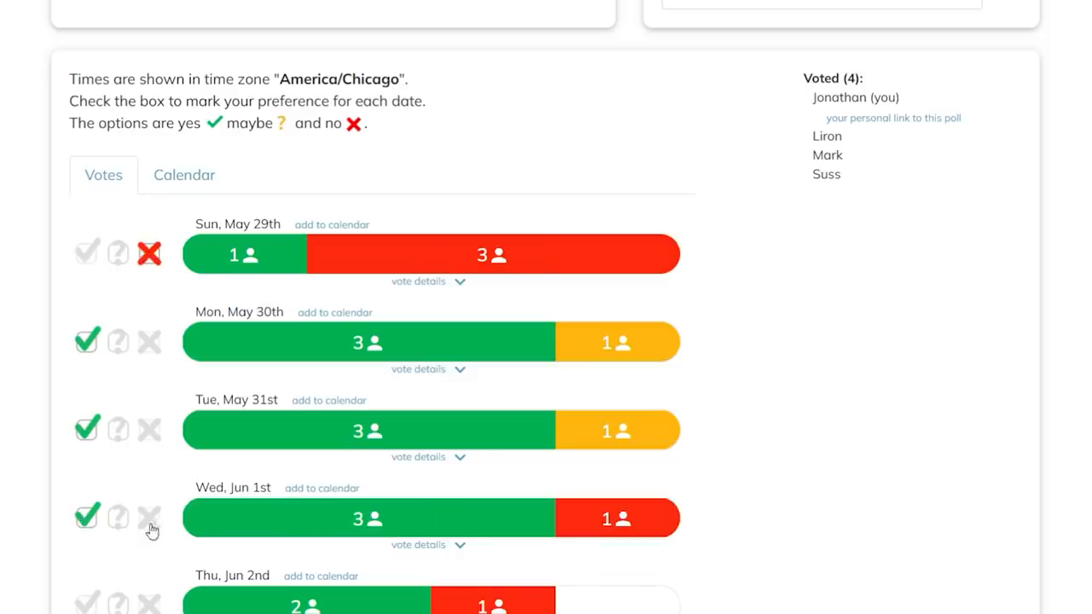
{"action": "left_click", "coordinate": [119, 604]}
{"action": "scroll", "coordinate": [164, 545], "scroll_direction": "down", "scroll_amount": 2}
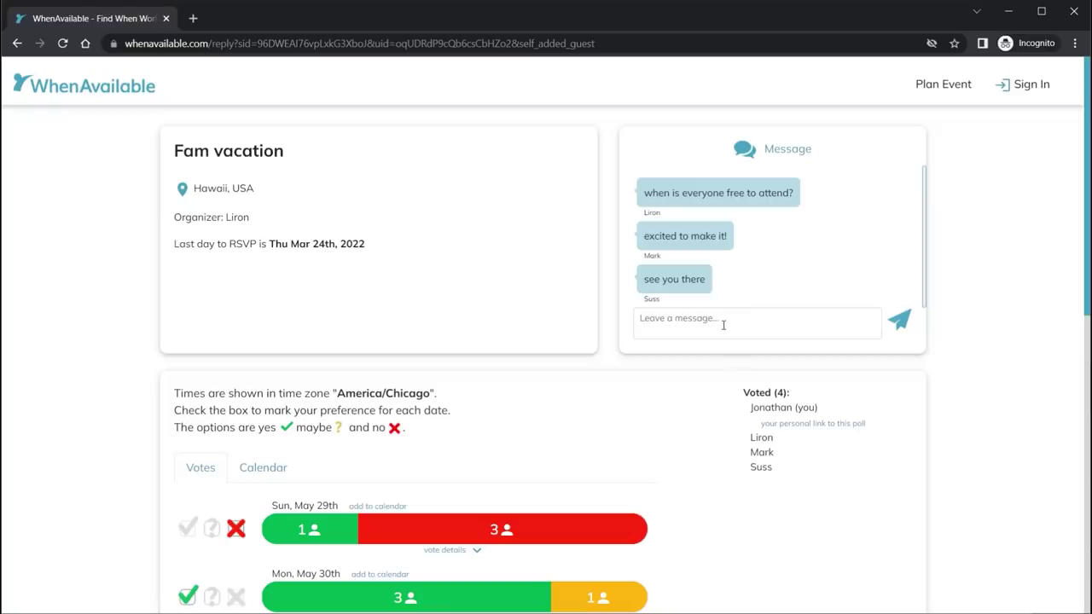
{"action": "left_click", "coordinate": [723, 325]}
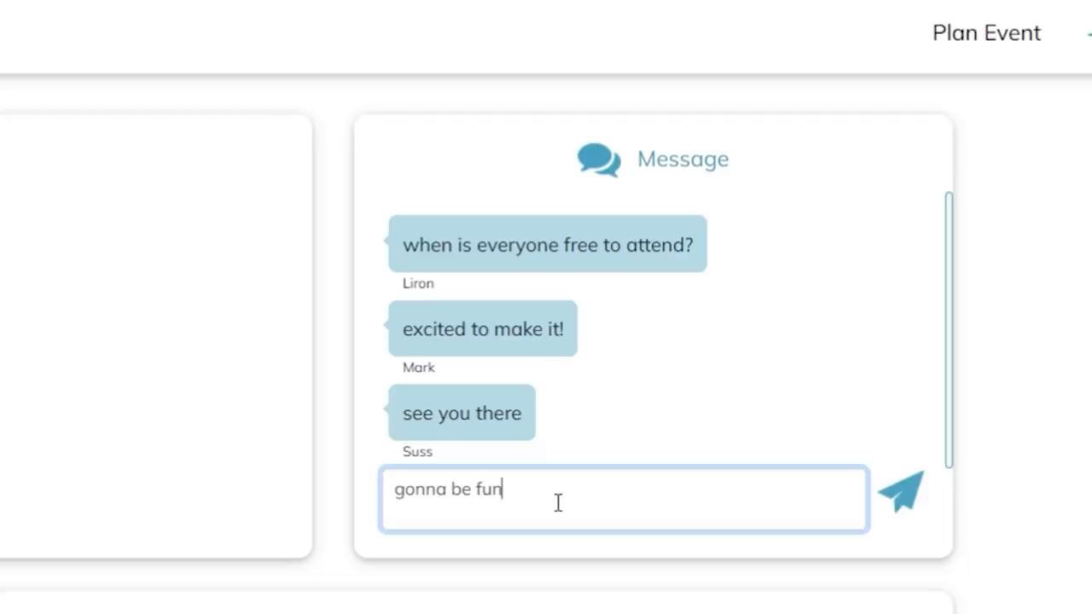
{"action": "left_click", "coordinate": [919, 503]}
{"action": "scroll", "coordinate": [696, 300], "scroll_direction": "down", "scroll_amount": 2}
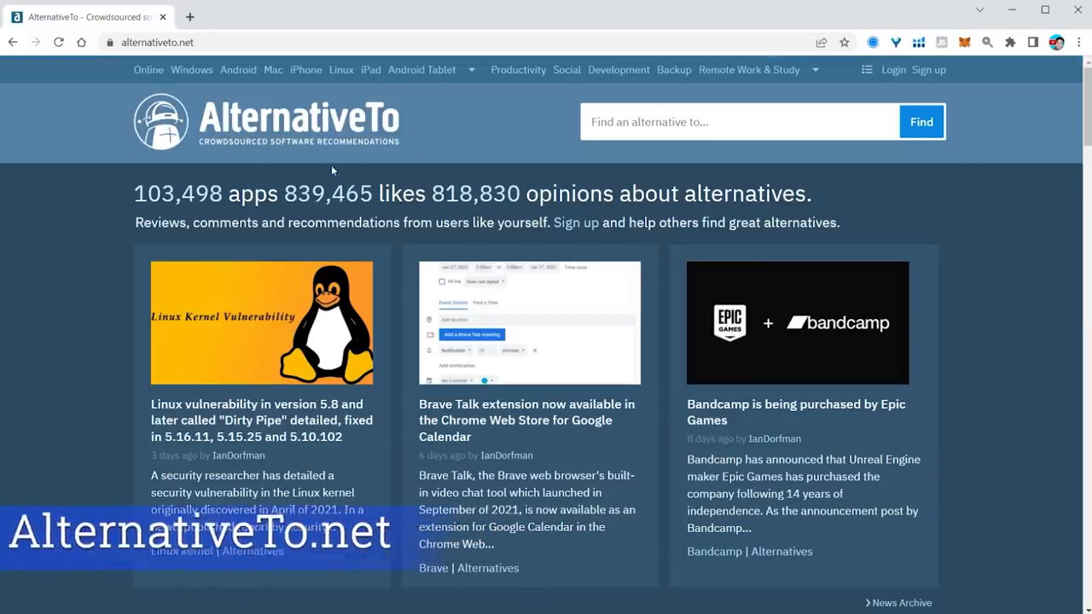
- Search AlternativeTo for Microsoft Word and filter alternatives to open-source Windows options
{"action": "left_click", "coordinate": [615, 121]}
{"action": "type", "text": "word"}
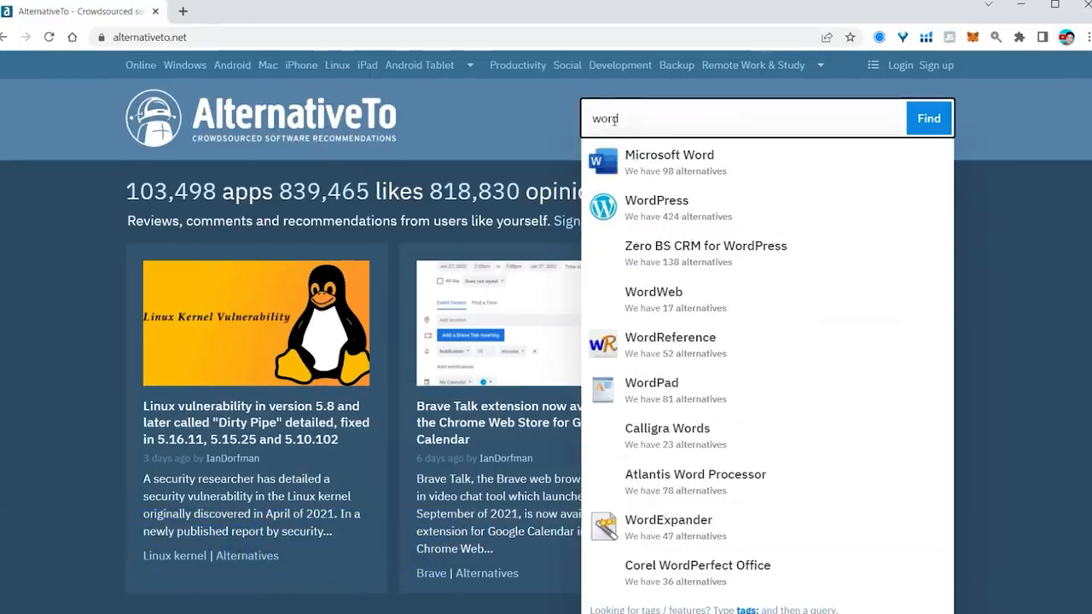
{"action": "left_click", "coordinate": [657, 176]}
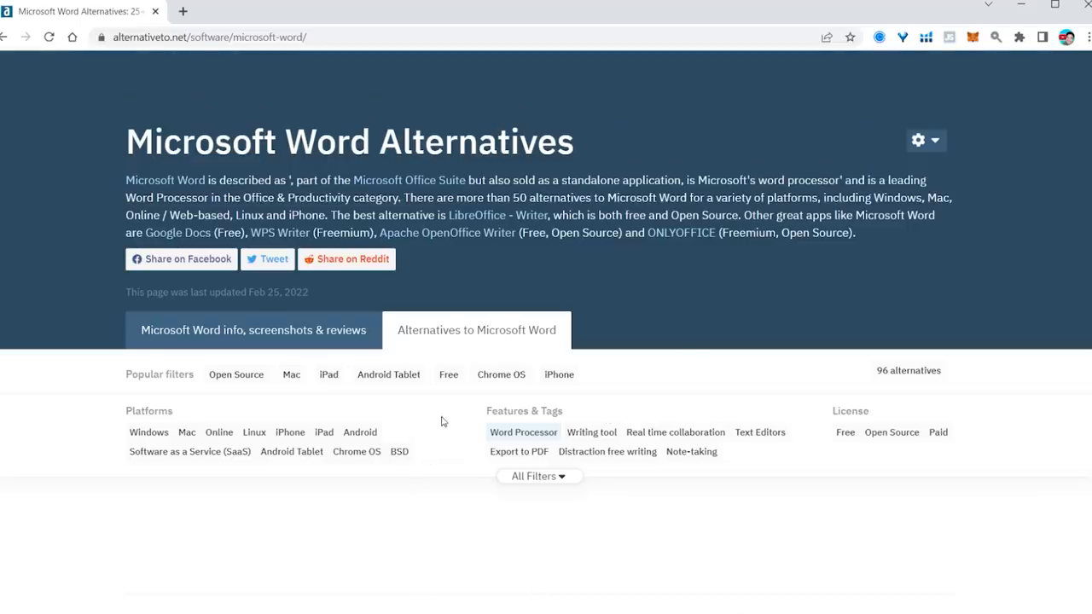
{"action": "scroll", "coordinate": [455, 397], "scroll_direction": "down", "scroll_amount": 2}
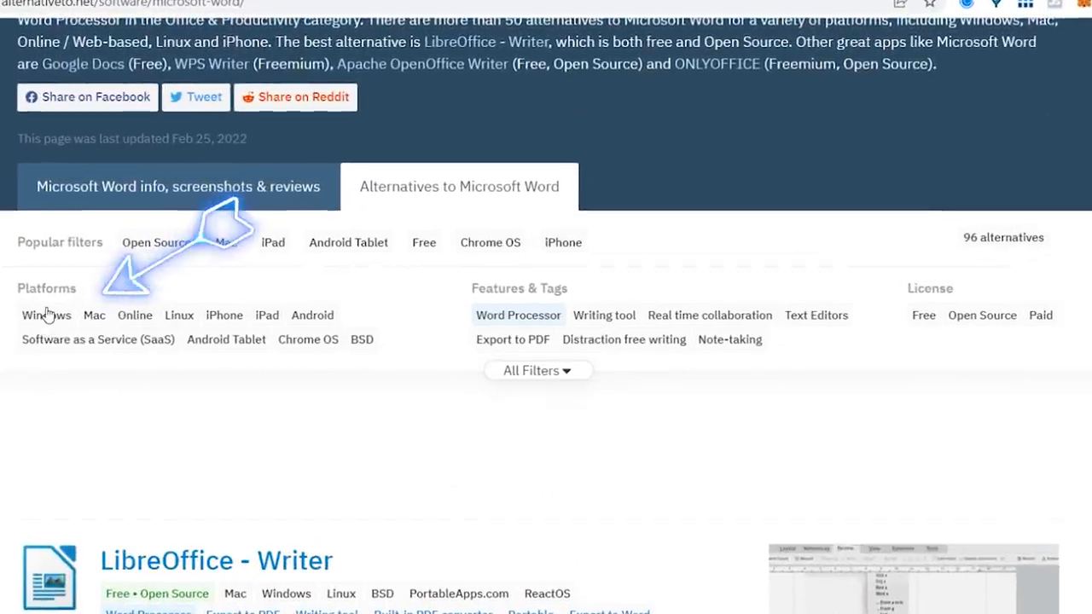
{"action": "left_click", "coordinate": [148, 286]}
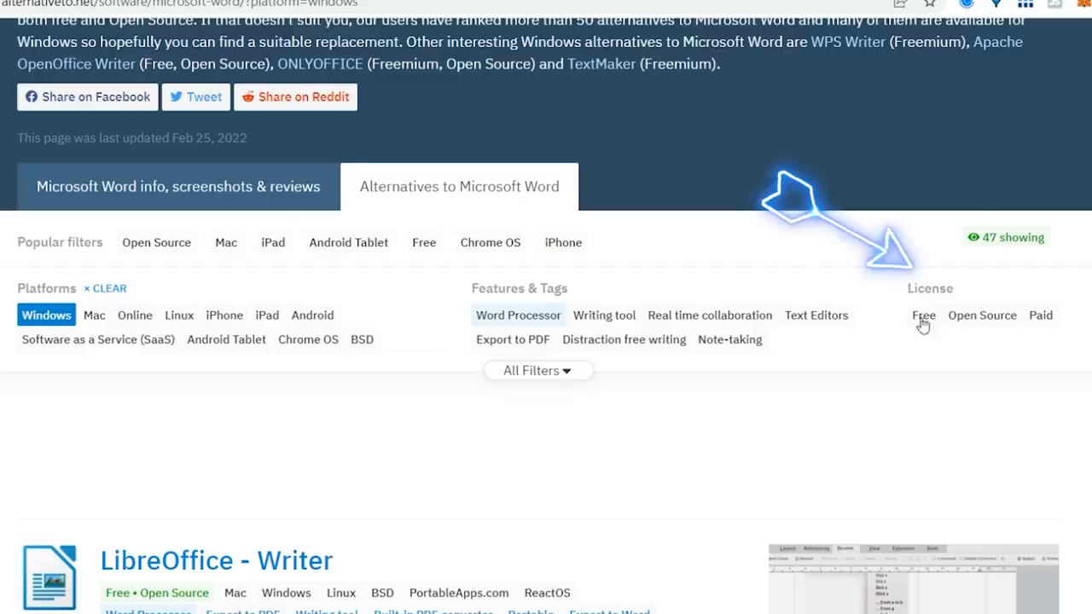
{"action": "left_click", "coordinate": [981, 314]}
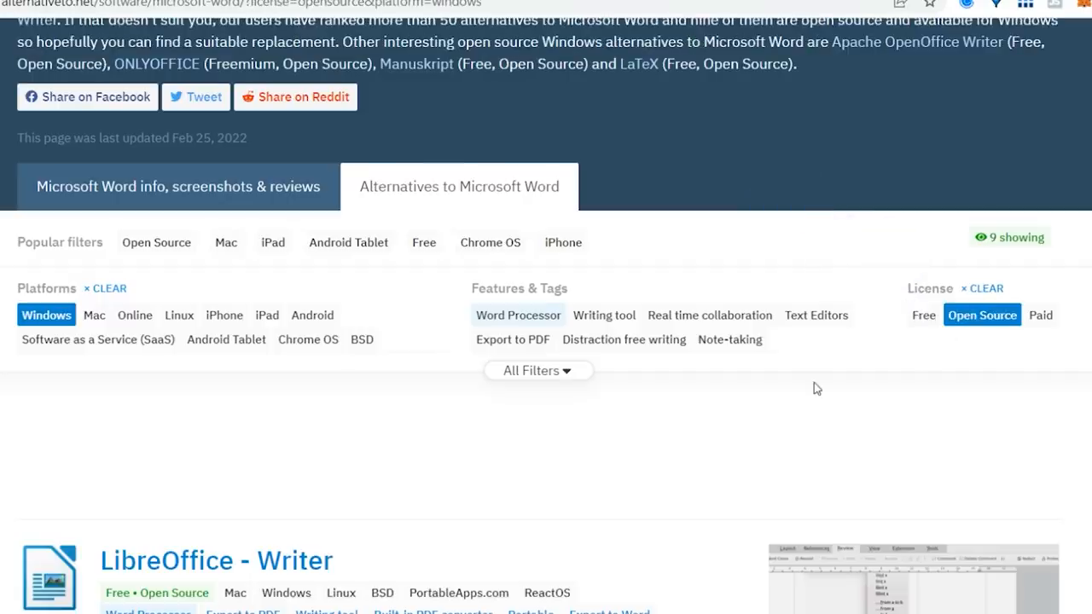
{"action": "scroll", "coordinate": [742, 392], "scroll_direction": "down", "scroll_amount": 2}
{"action": "scroll", "coordinate": [680, 400], "scroll_direction": "down", "scroll_amount": 2}
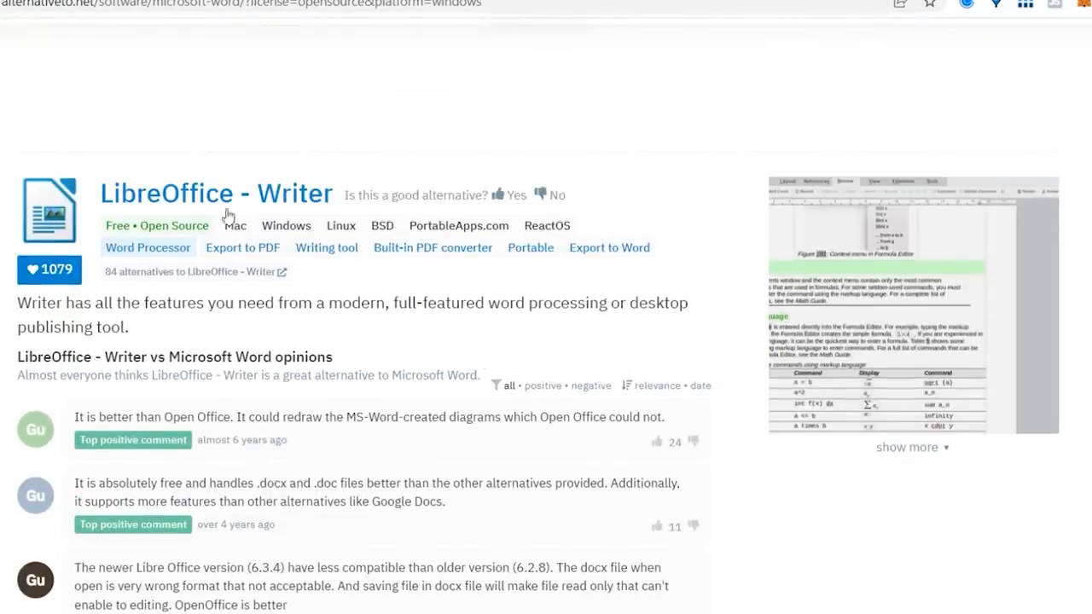
{"action": "scroll", "coordinate": [550, 296], "scroll_direction": "down", "scroll_amount": 2}
{"action": "scroll", "coordinate": [549, 295], "scroll_direction": "down", "scroll_amount": 3}
{"action": "scroll", "coordinate": [549, 295], "scroll_direction": "down", "scroll_amount": 4}
{"action": "scroll", "coordinate": [549, 297], "scroll_direction": "down", "scroll_amount": 1}
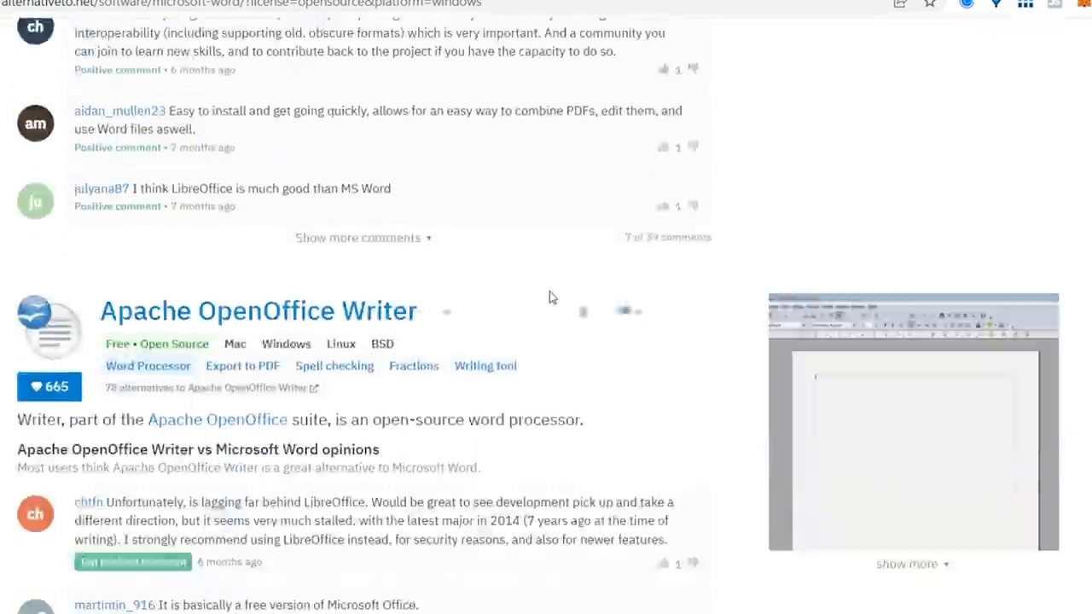